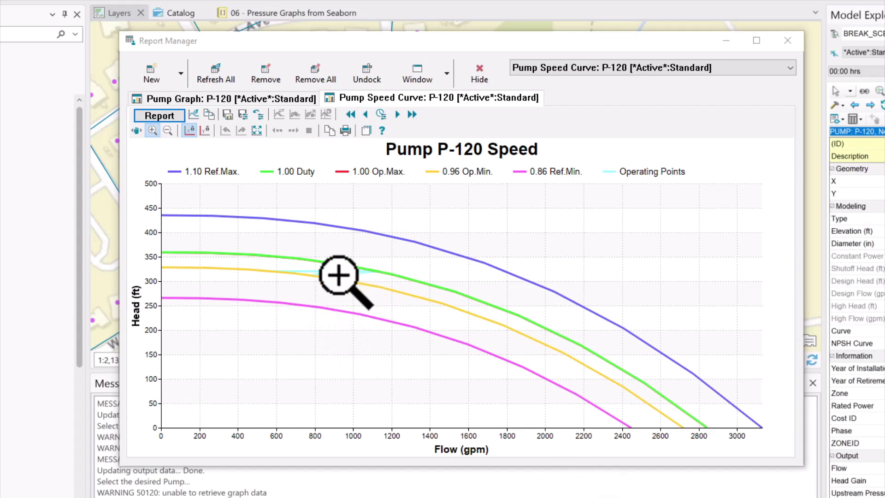
# Zoom in on the P-120 pump speed curve around the operating points, inspect the curve values, and close the report
pyautogui.click(340, 275)
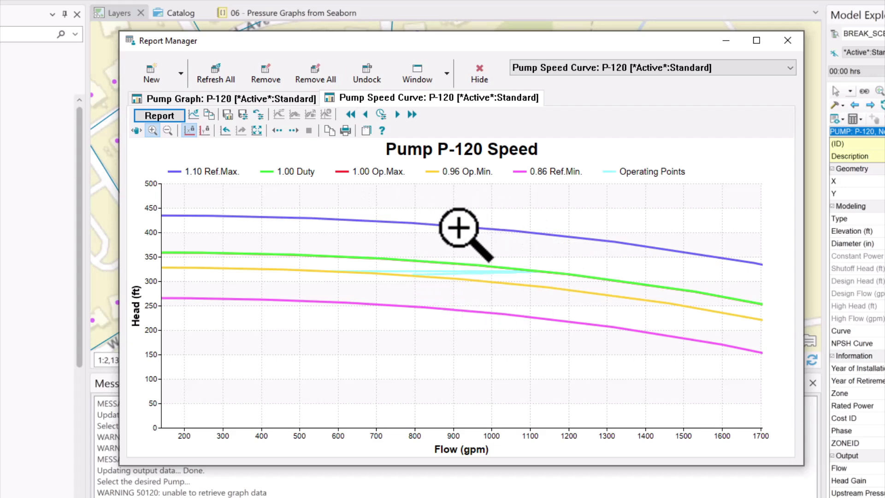
pyautogui.moveTo(459, 270)
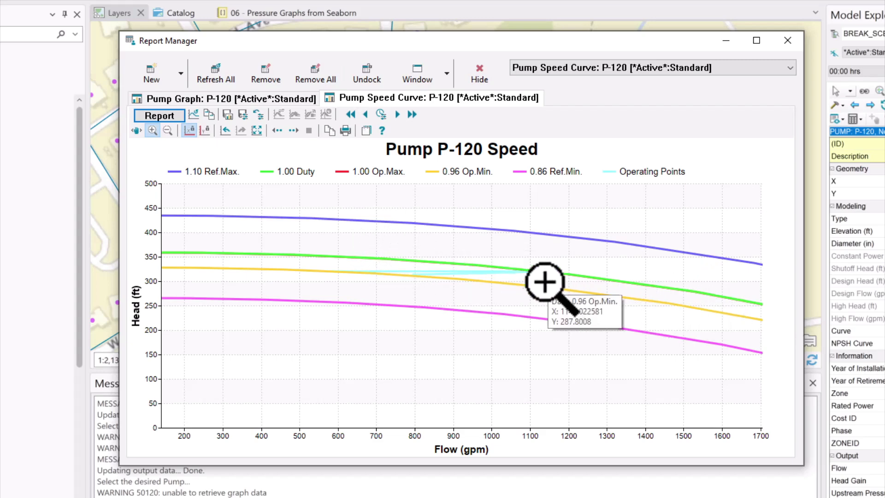
pyautogui.click(788, 40)
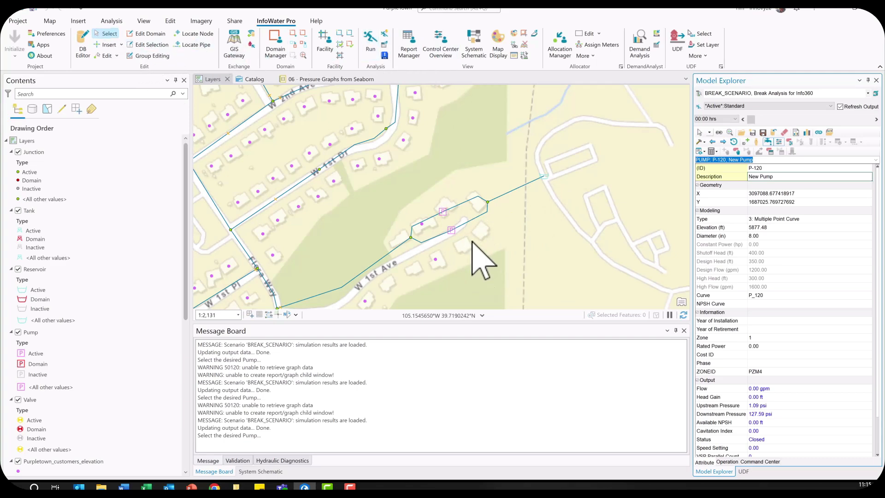
# Open pump P-120's variable speed control and review the remote junction pressure and pump flow control types and the VSP pump properties
pyautogui.moveTo(470, 239); pyautogui.dragTo(441, 220)
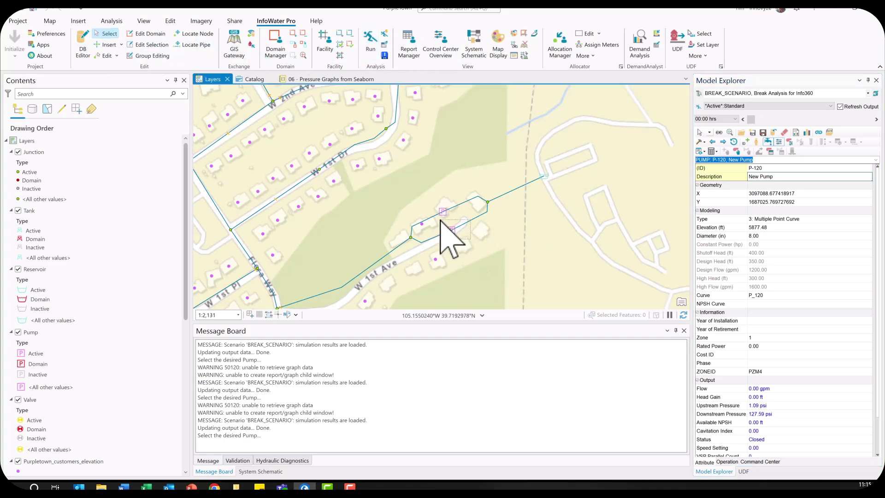
pyautogui.click(789, 142)
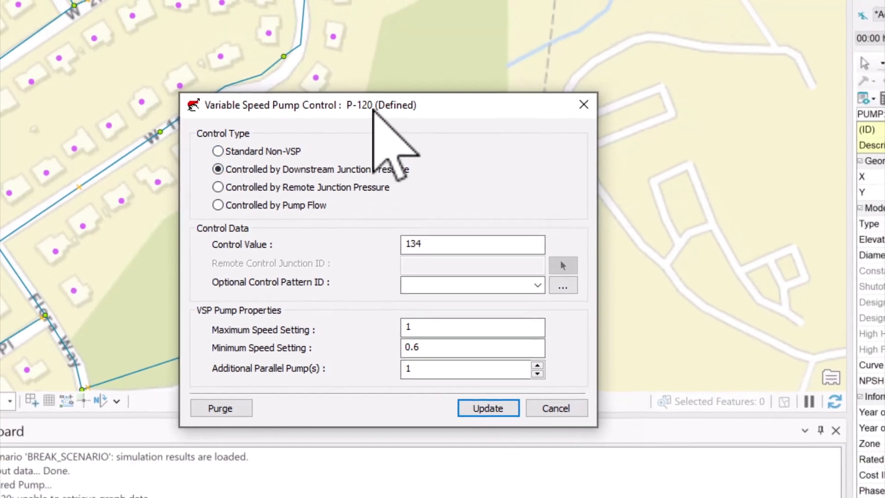
pyautogui.moveTo(385, 92); pyautogui.dragTo(883, 43)
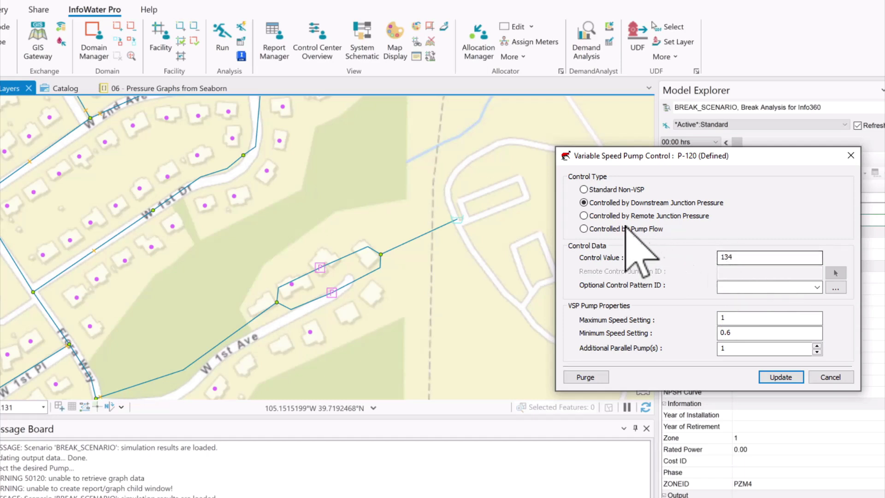
pyautogui.click(583, 216)
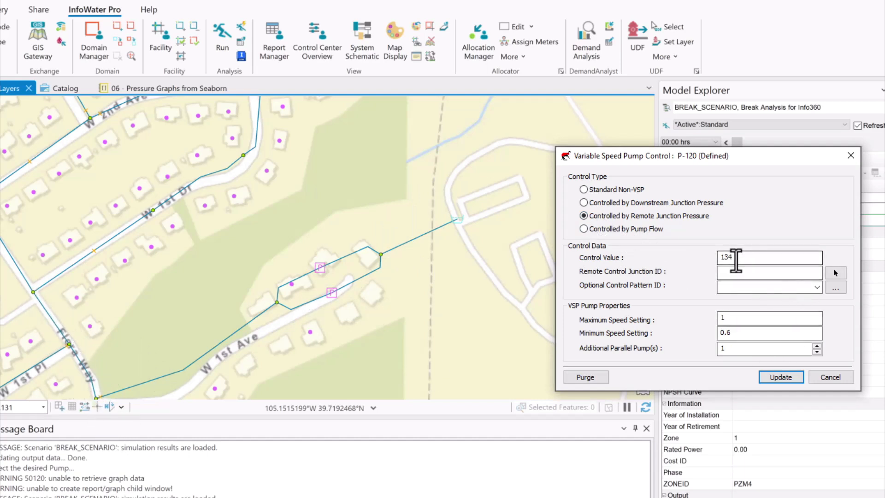
pyautogui.click(583, 229)
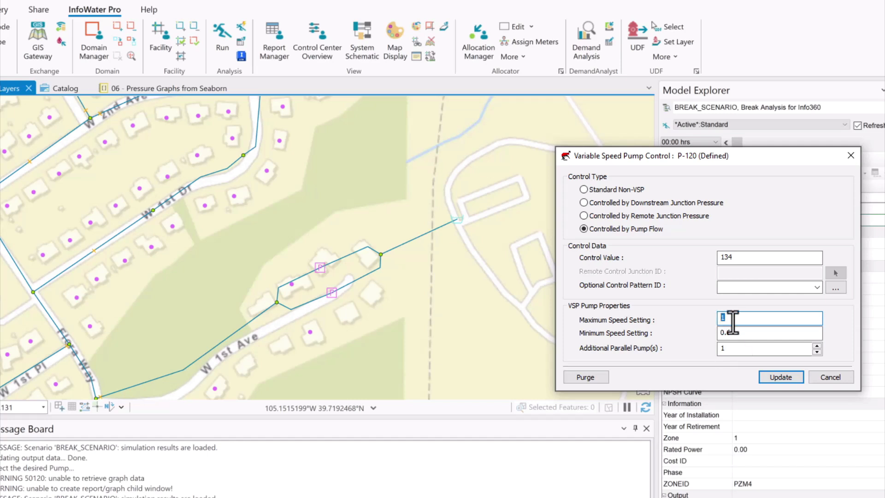
pyautogui.doubleClick(733, 333)
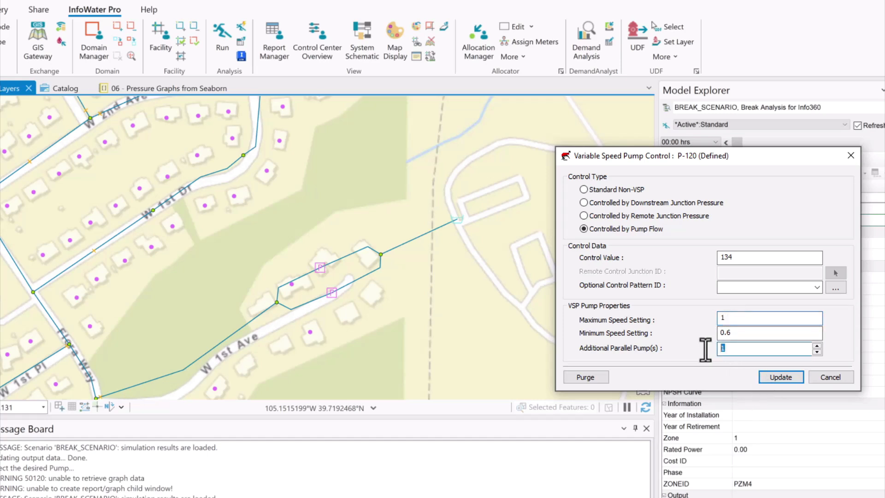
pyautogui.moveTo(704, 156); pyautogui.dragTo(594, 129)
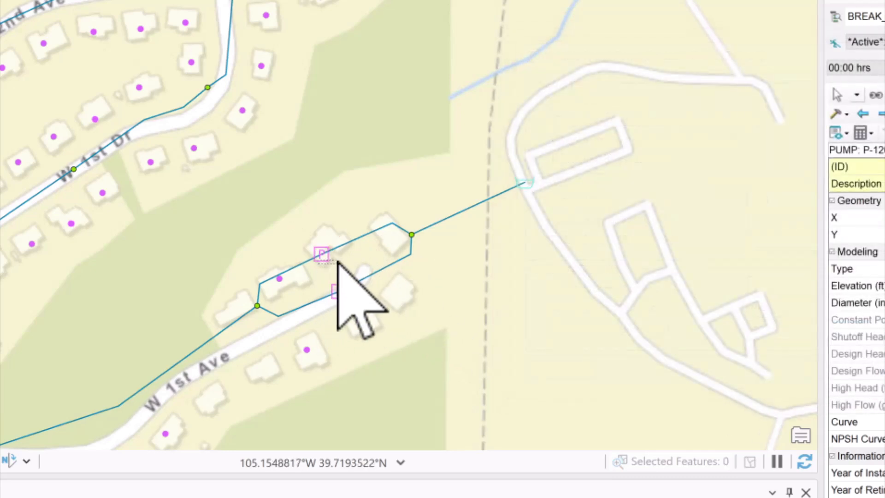
# Check the initial status of pump P-100 and the variable speed control settings of pump P-120, leaving both without updating
pyautogui.click(323, 253)
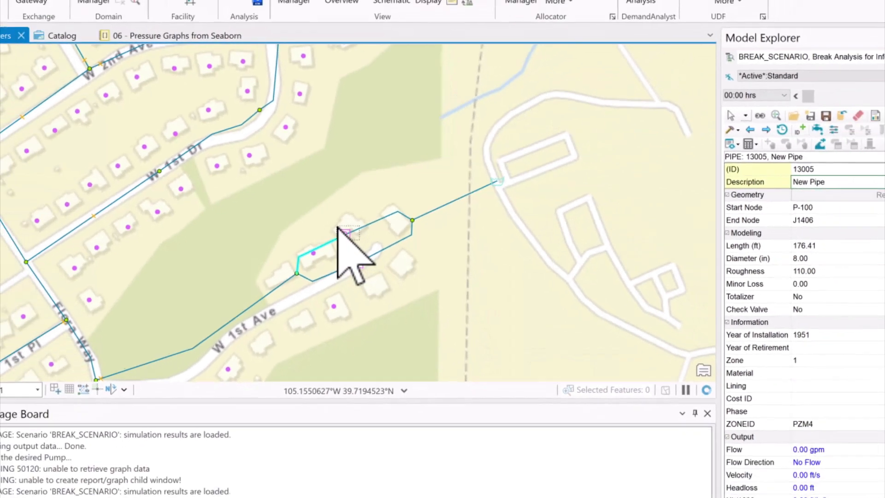
pyautogui.click(333, 245)
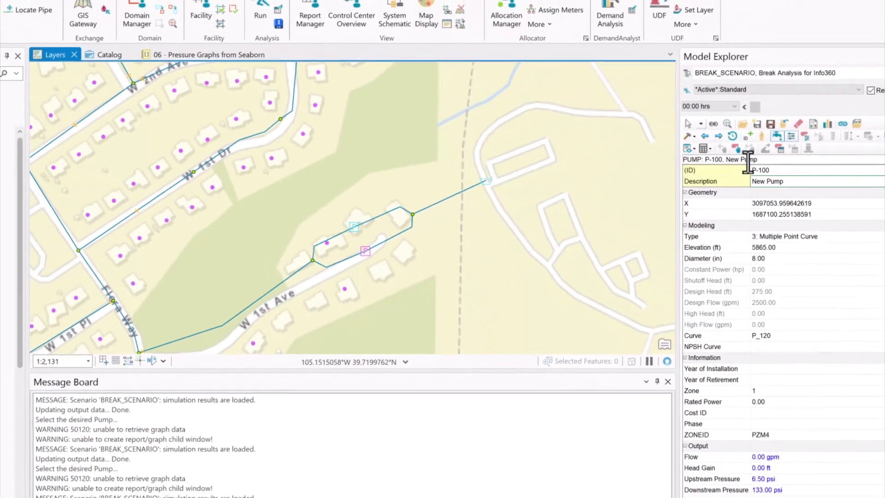
pyautogui.click(792, 136)
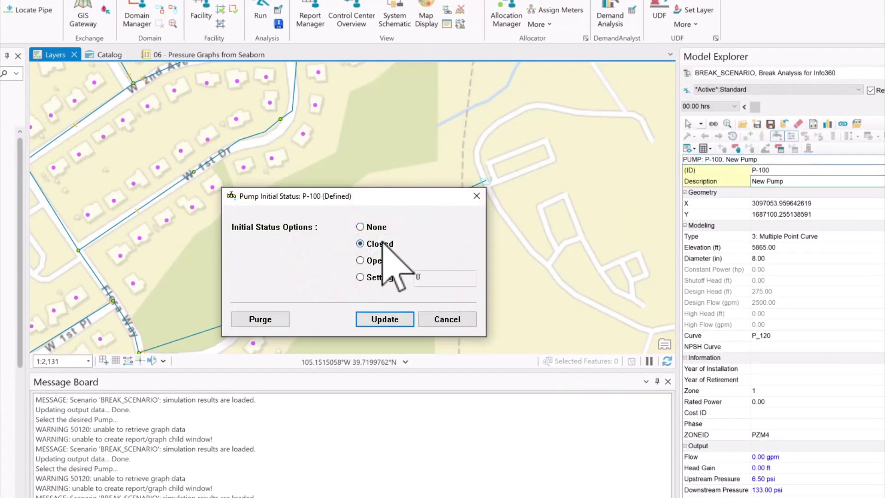
pyautogui.click(444, 319)
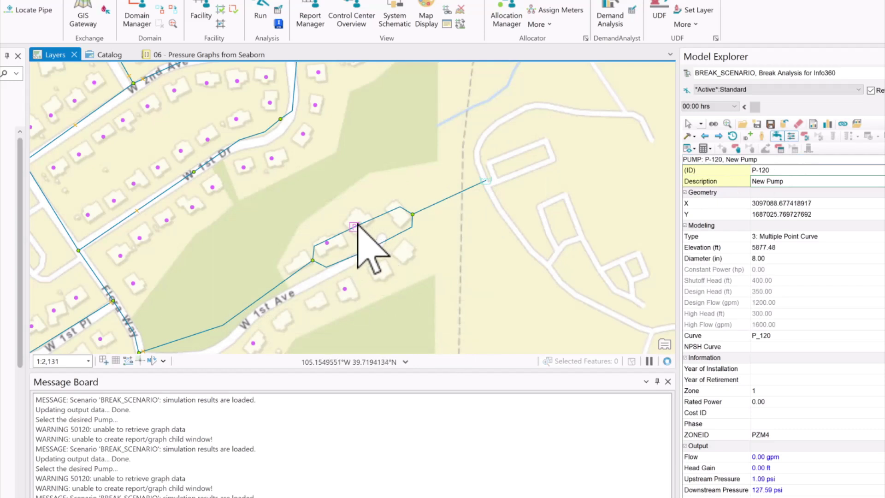
pyautogui.click(805, 137)
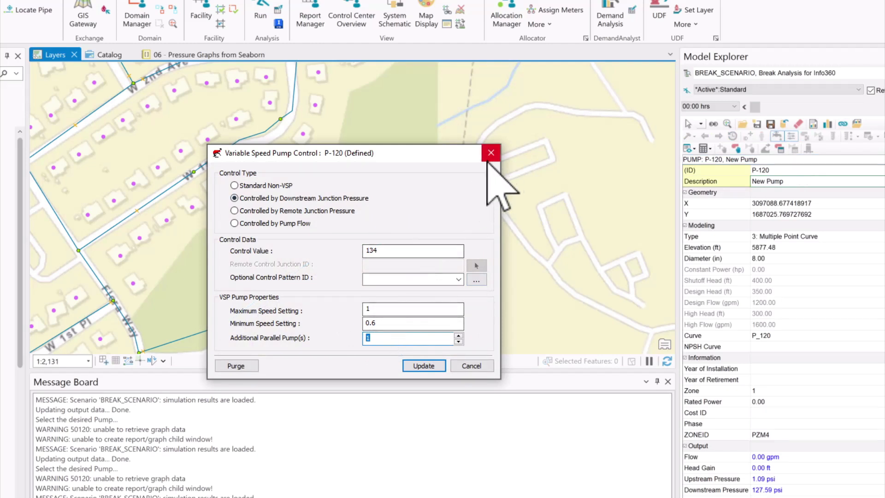
pyautogui.click(488, 365)
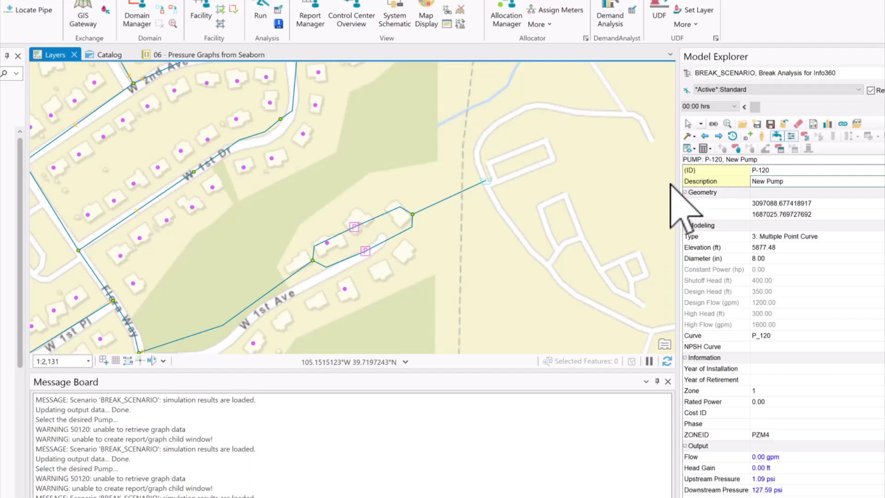
# Open the output report of the active Standard run and examine its engine report for pump P-120 control changes, closing the Run Manager when done
pyautogui.click(691, 159)
pyautogui.click(686, 90)
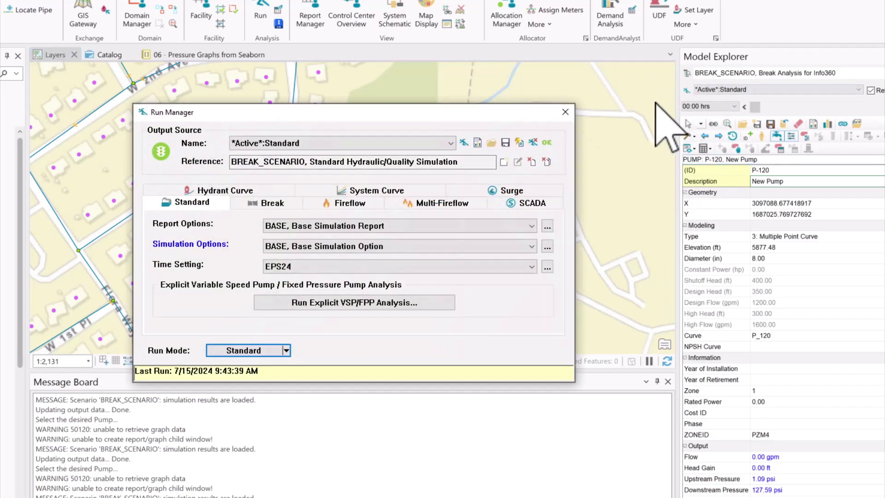
pyautogui.click(477, 143)
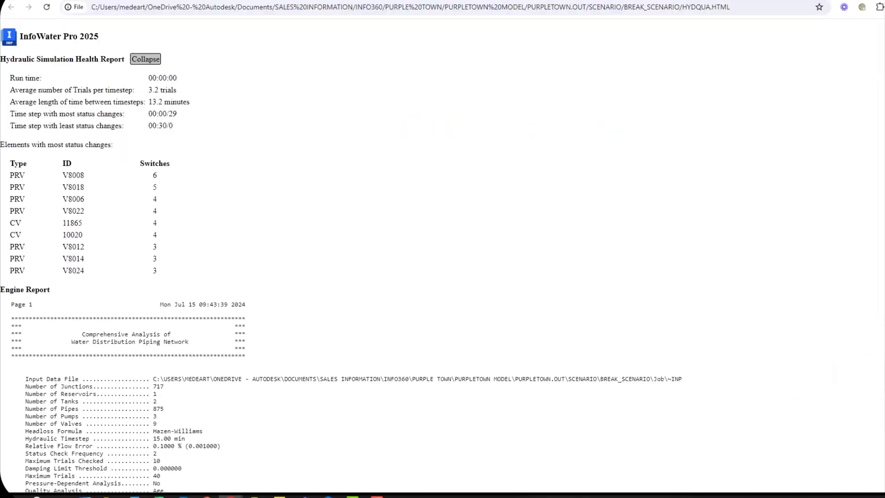
pyautogui.scroll(-20, 133, 392)
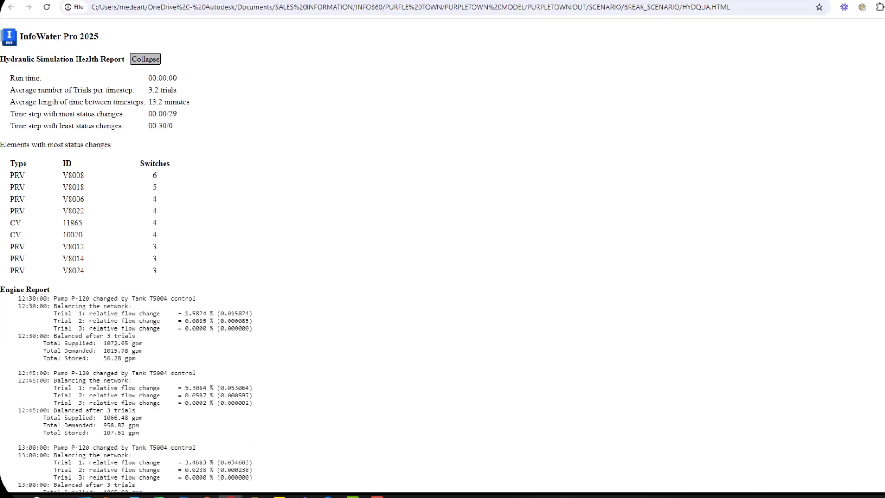
pyautogui.scroll(-20, 191, 370)
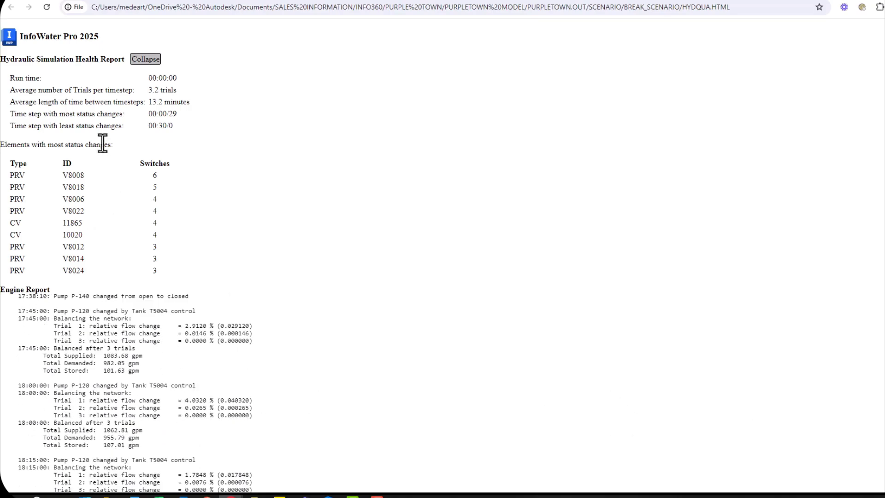
pyautogui.click(143, 60)
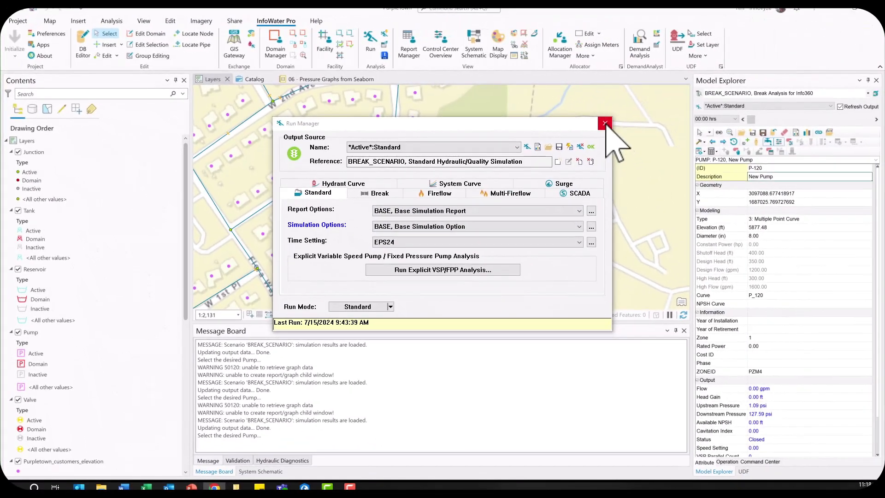
pyautogui.click(605, 123)
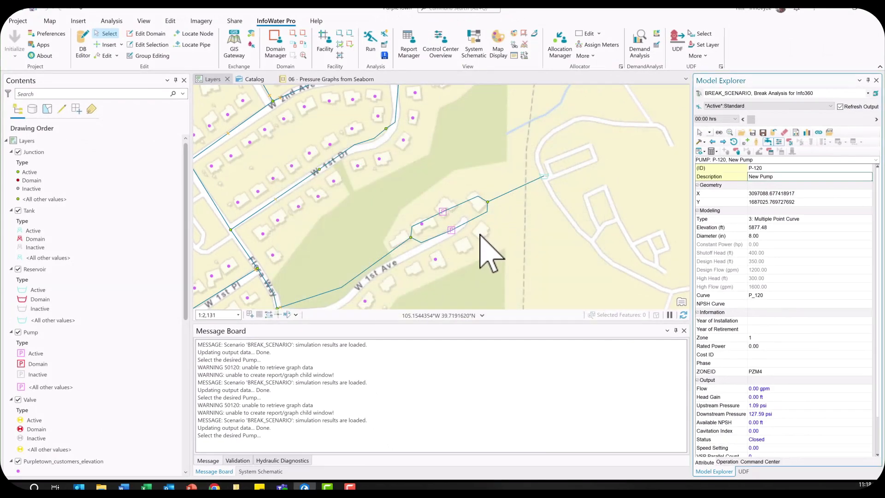
# Bring up the P-120 pump graph in the Report Manager and plot VSP Parallel Count to examine its peak
pyautogui.moveTo(484, 251); pyautogui.dragTo(450, 218)
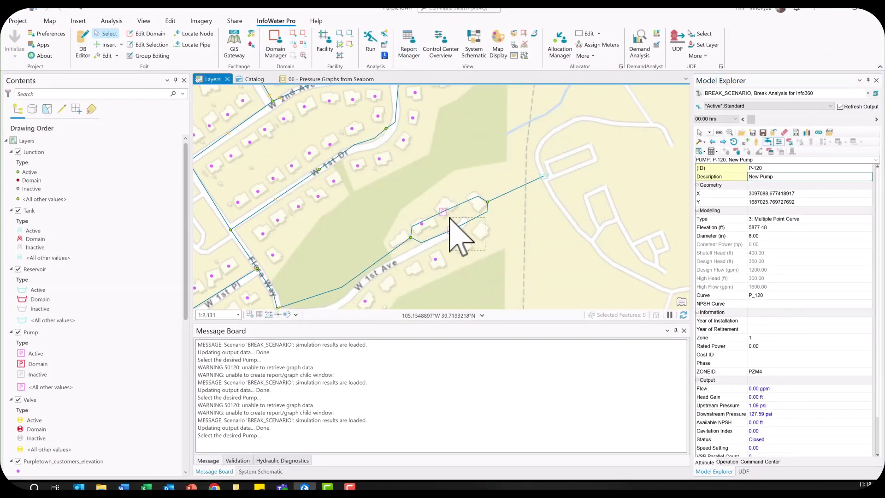
pyautogui.click(409, 46)
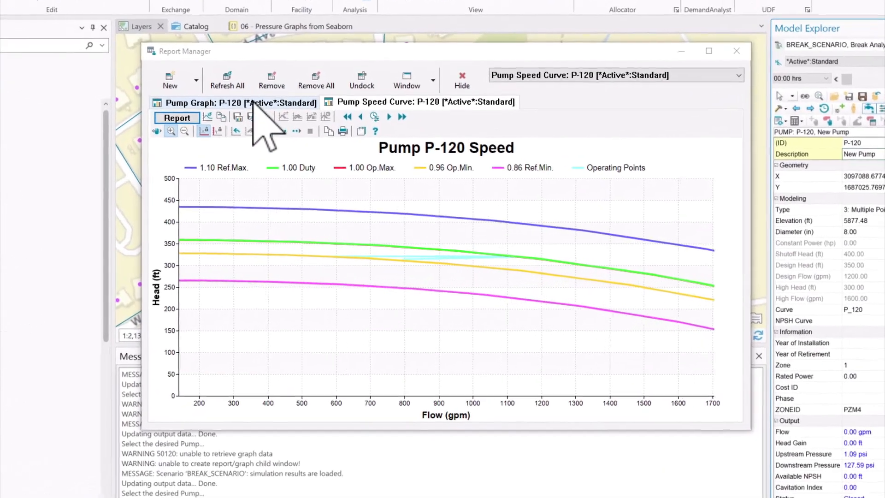
pyautogui.click(252, 101)
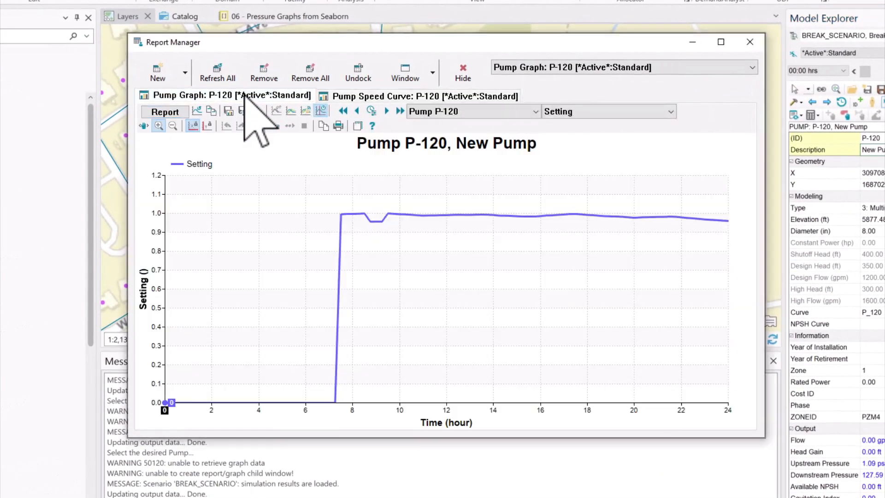
pyautogui.click(621, 116)
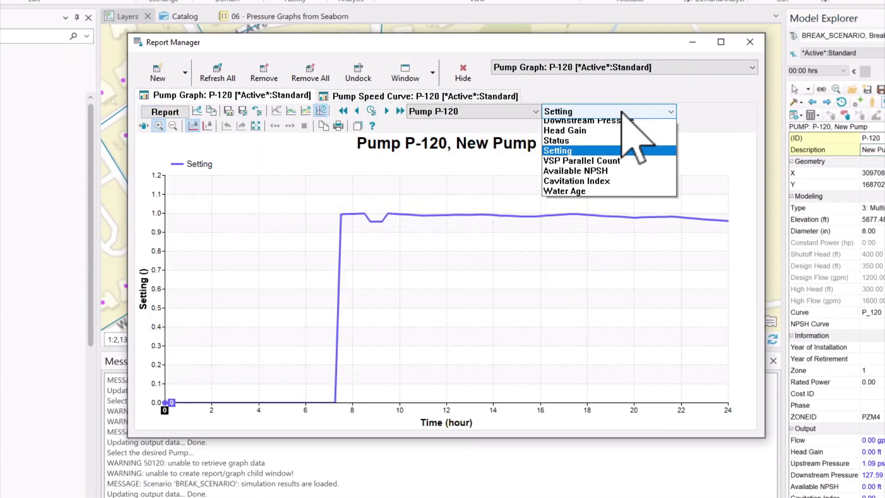
pyautogui.click(604, 183)
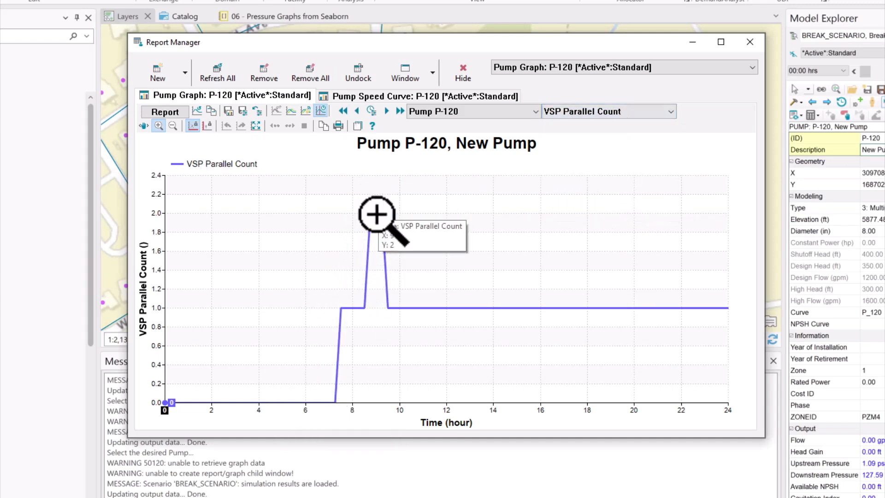
pyautogui.moveTo(383, 221)
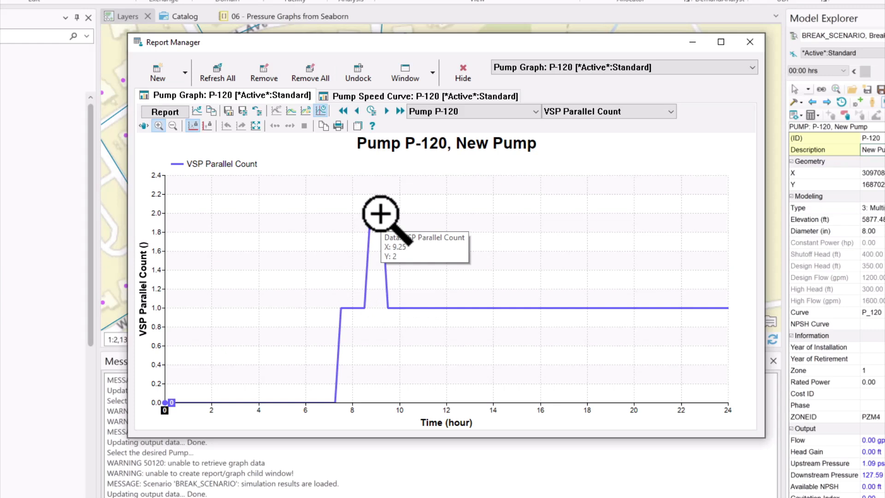
# Plot the Setting of pump P-120 over time and inspect the speed values at the dip and near hour 24
pyautogui.click(612, 111)
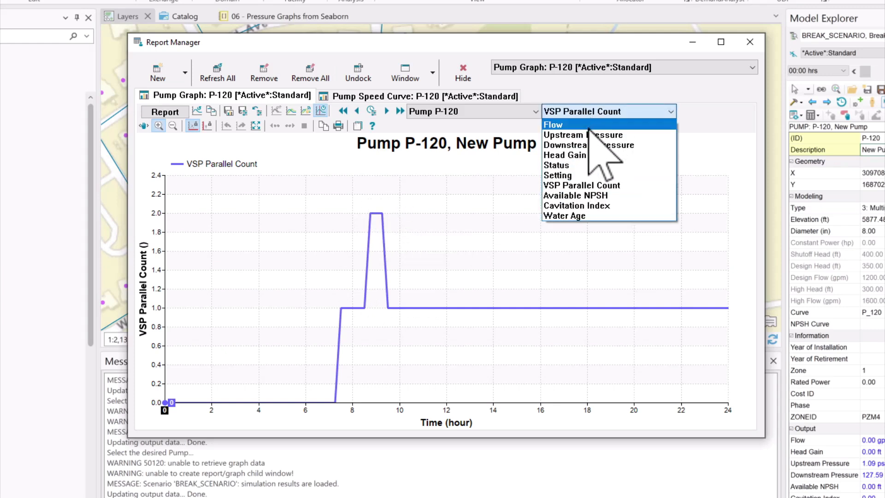
pyautogui.click(575, 176)
pyautogui.moveTo(721, 221)
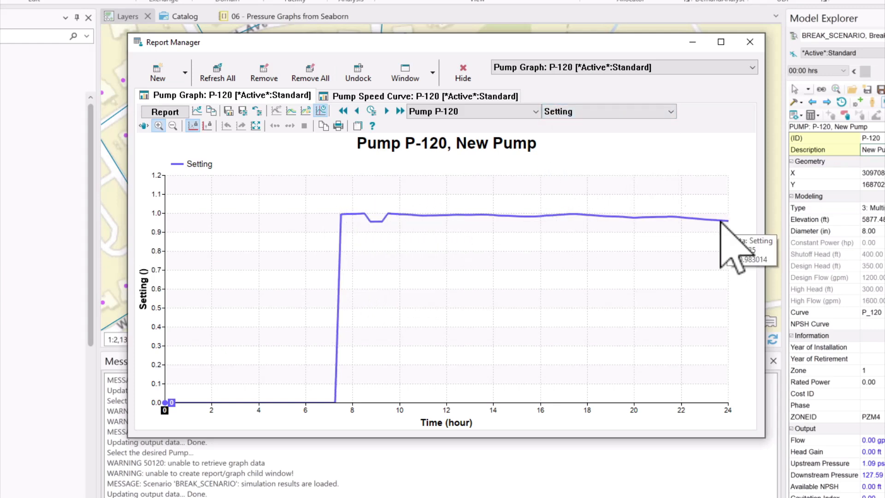
pyautogui.moveTo(367, 221)
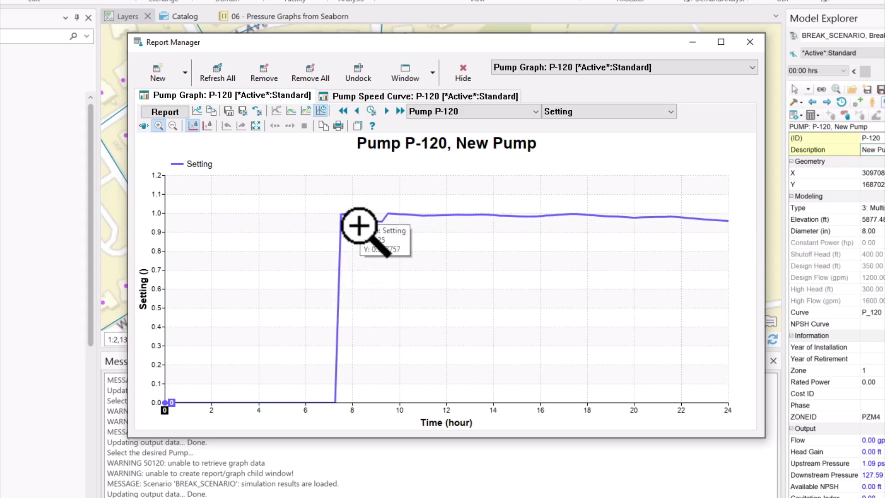
# Plot the Status of pump P-120 over time and inspect when the pump is running
pyautogui.click(629, 111)
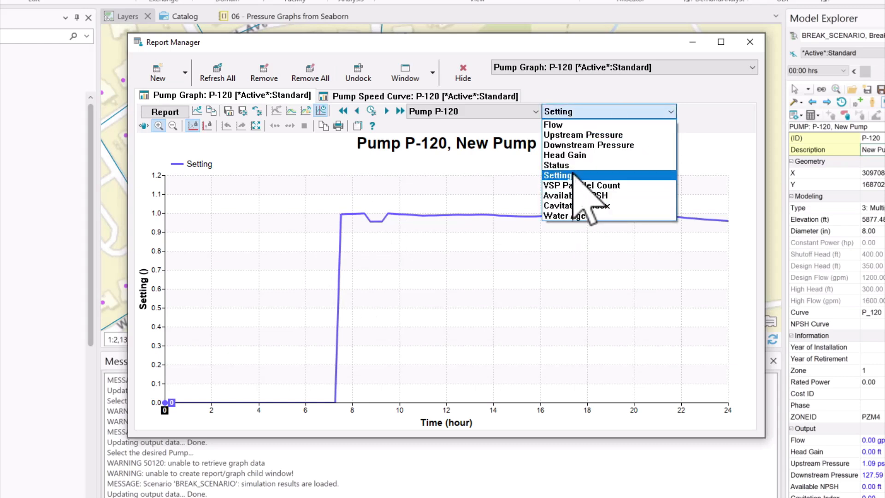
pyautogui.click(567, 165)
pyautogui.moveTo(550, 220)
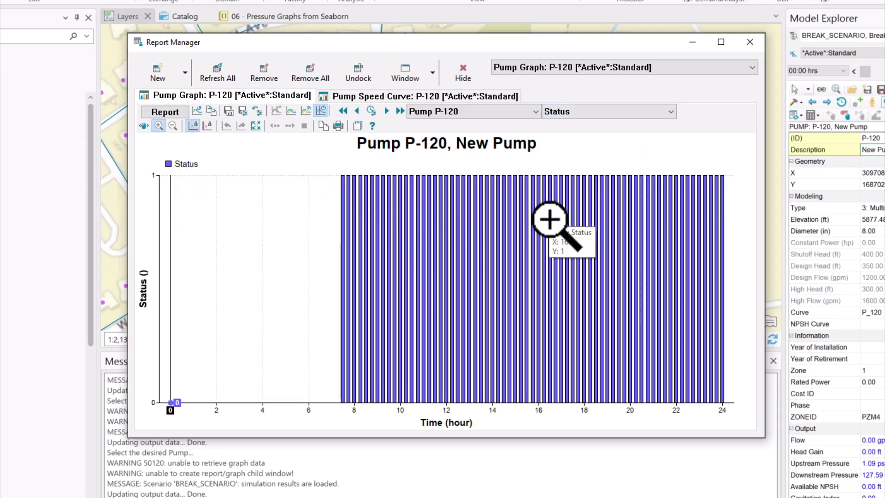